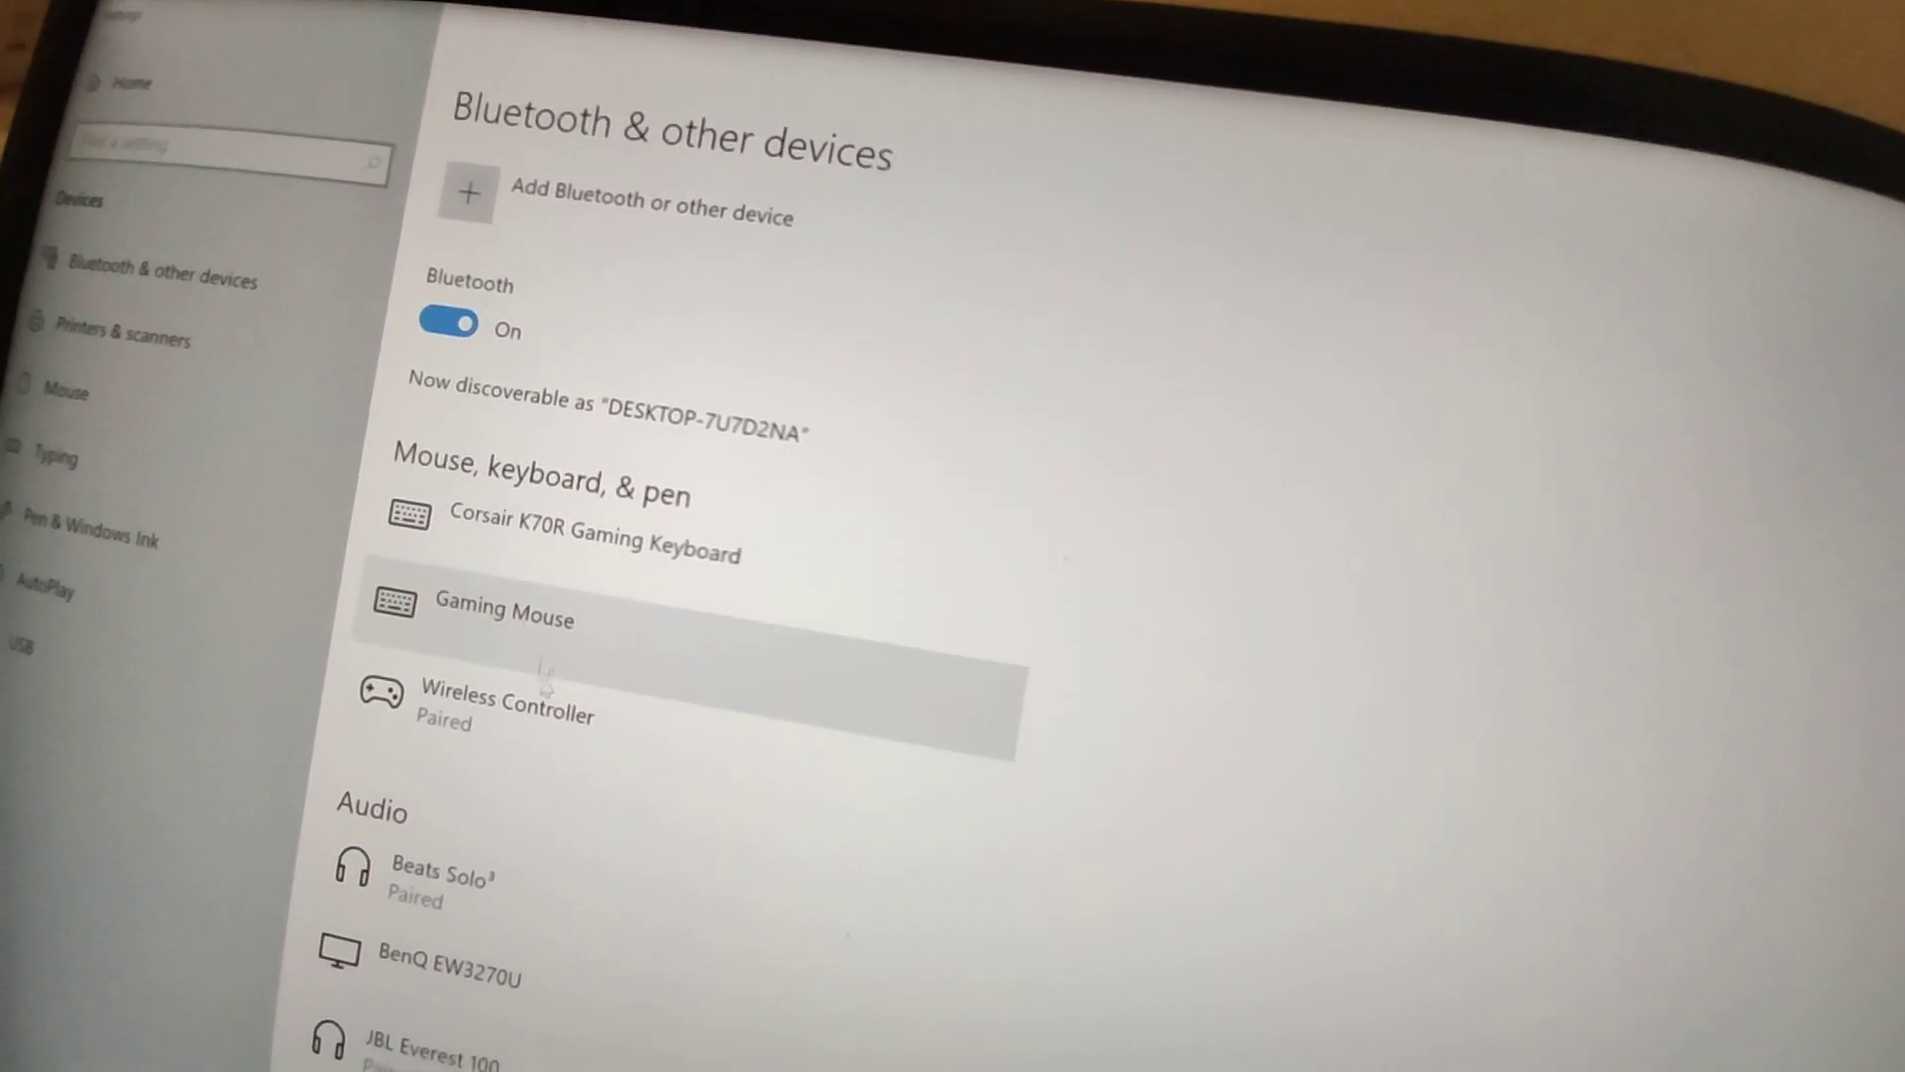
# Remove the Wireless Controller from the Bluetooth device list and confirm the removal
pyautogui.click(580, 695)
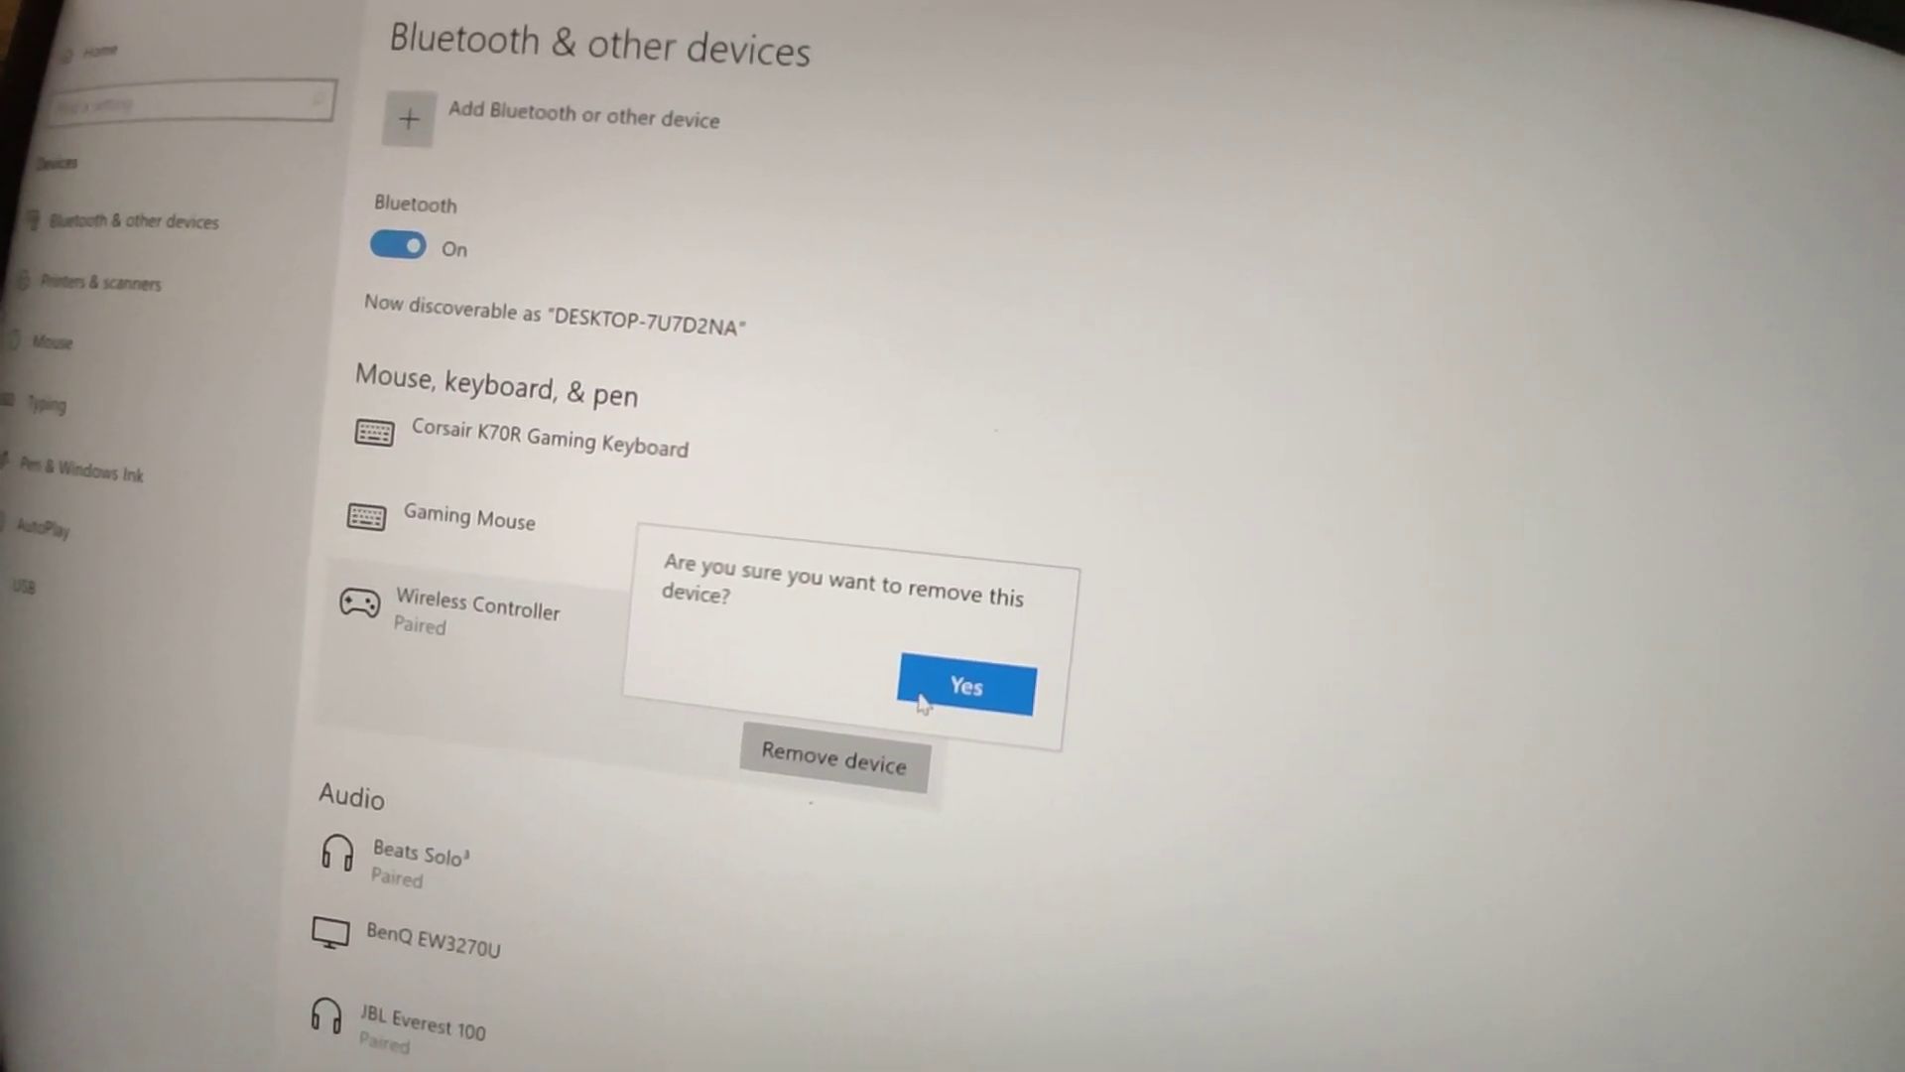
pyautogui.press('Return')
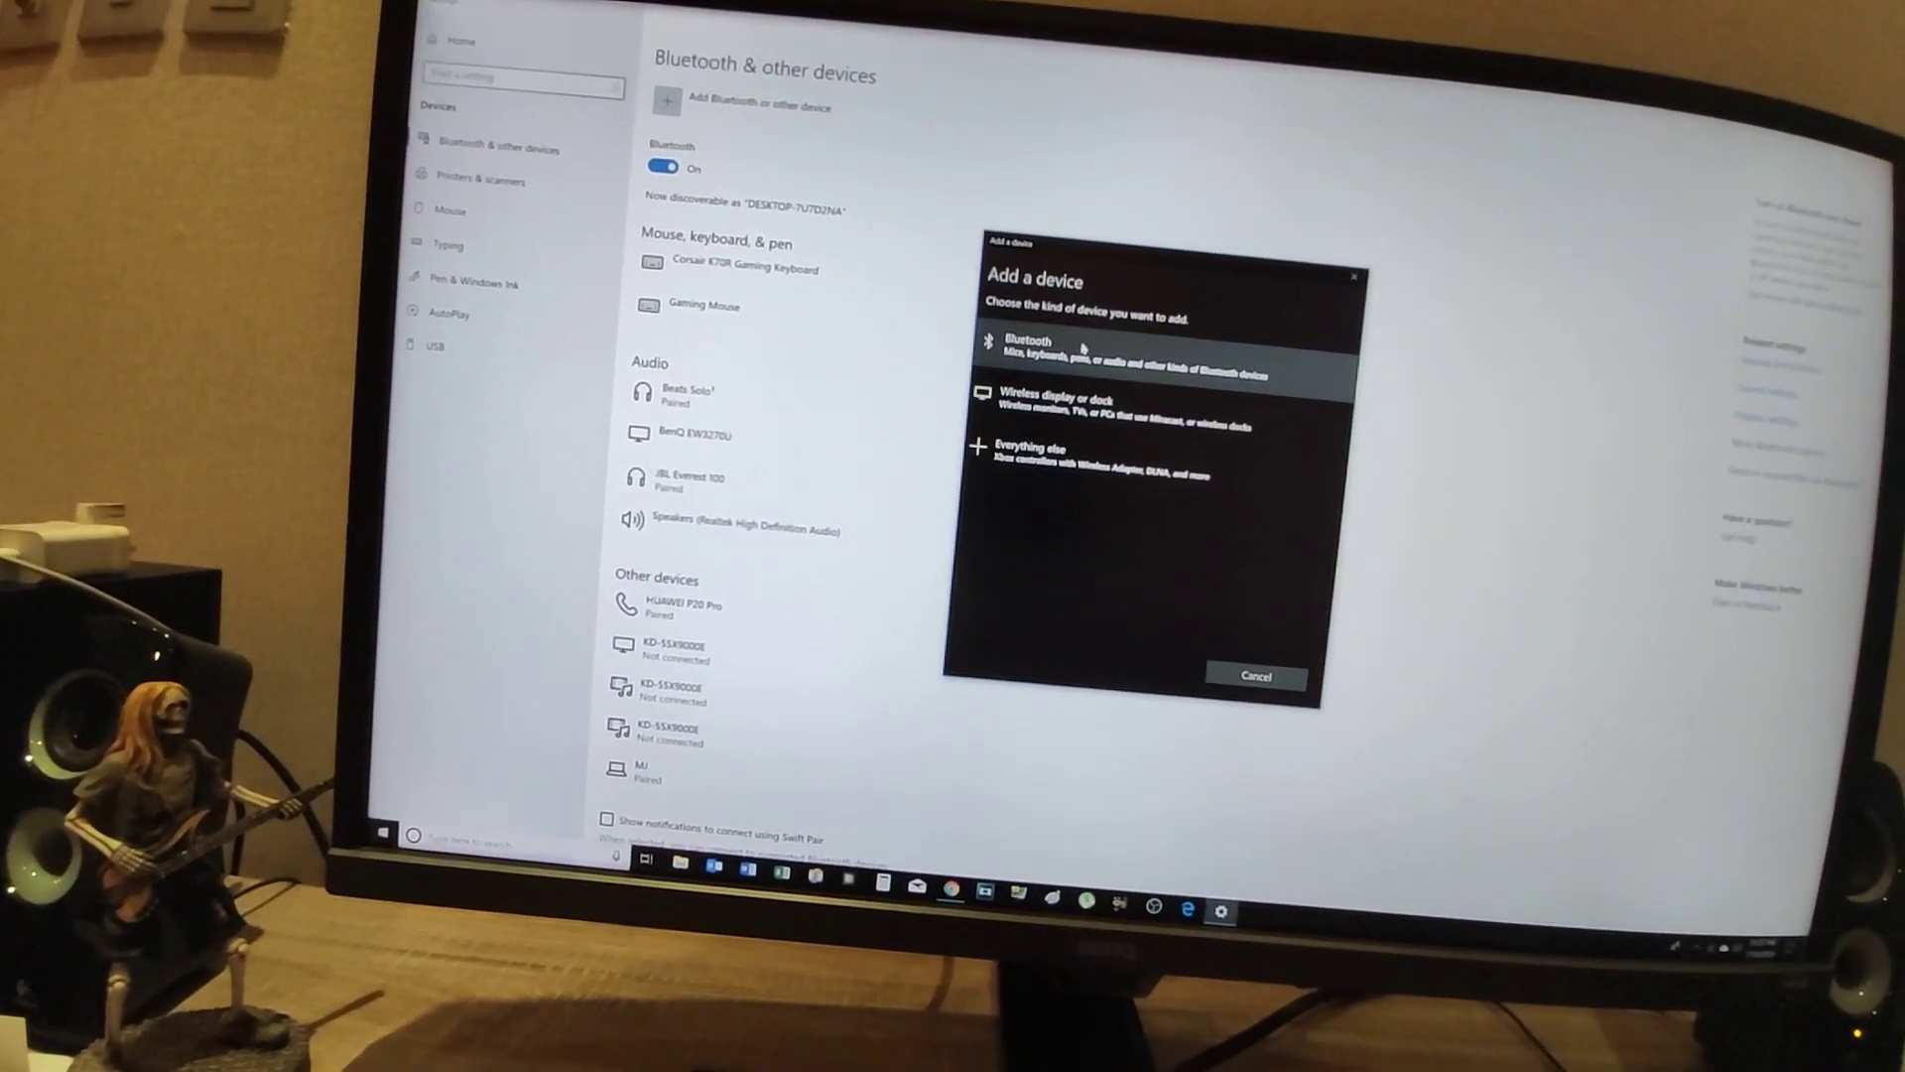
# Add a Bluetooth device, pair the discovered Wireless Controller, and dismiss the success message
pyautogui.click(1082, 347)
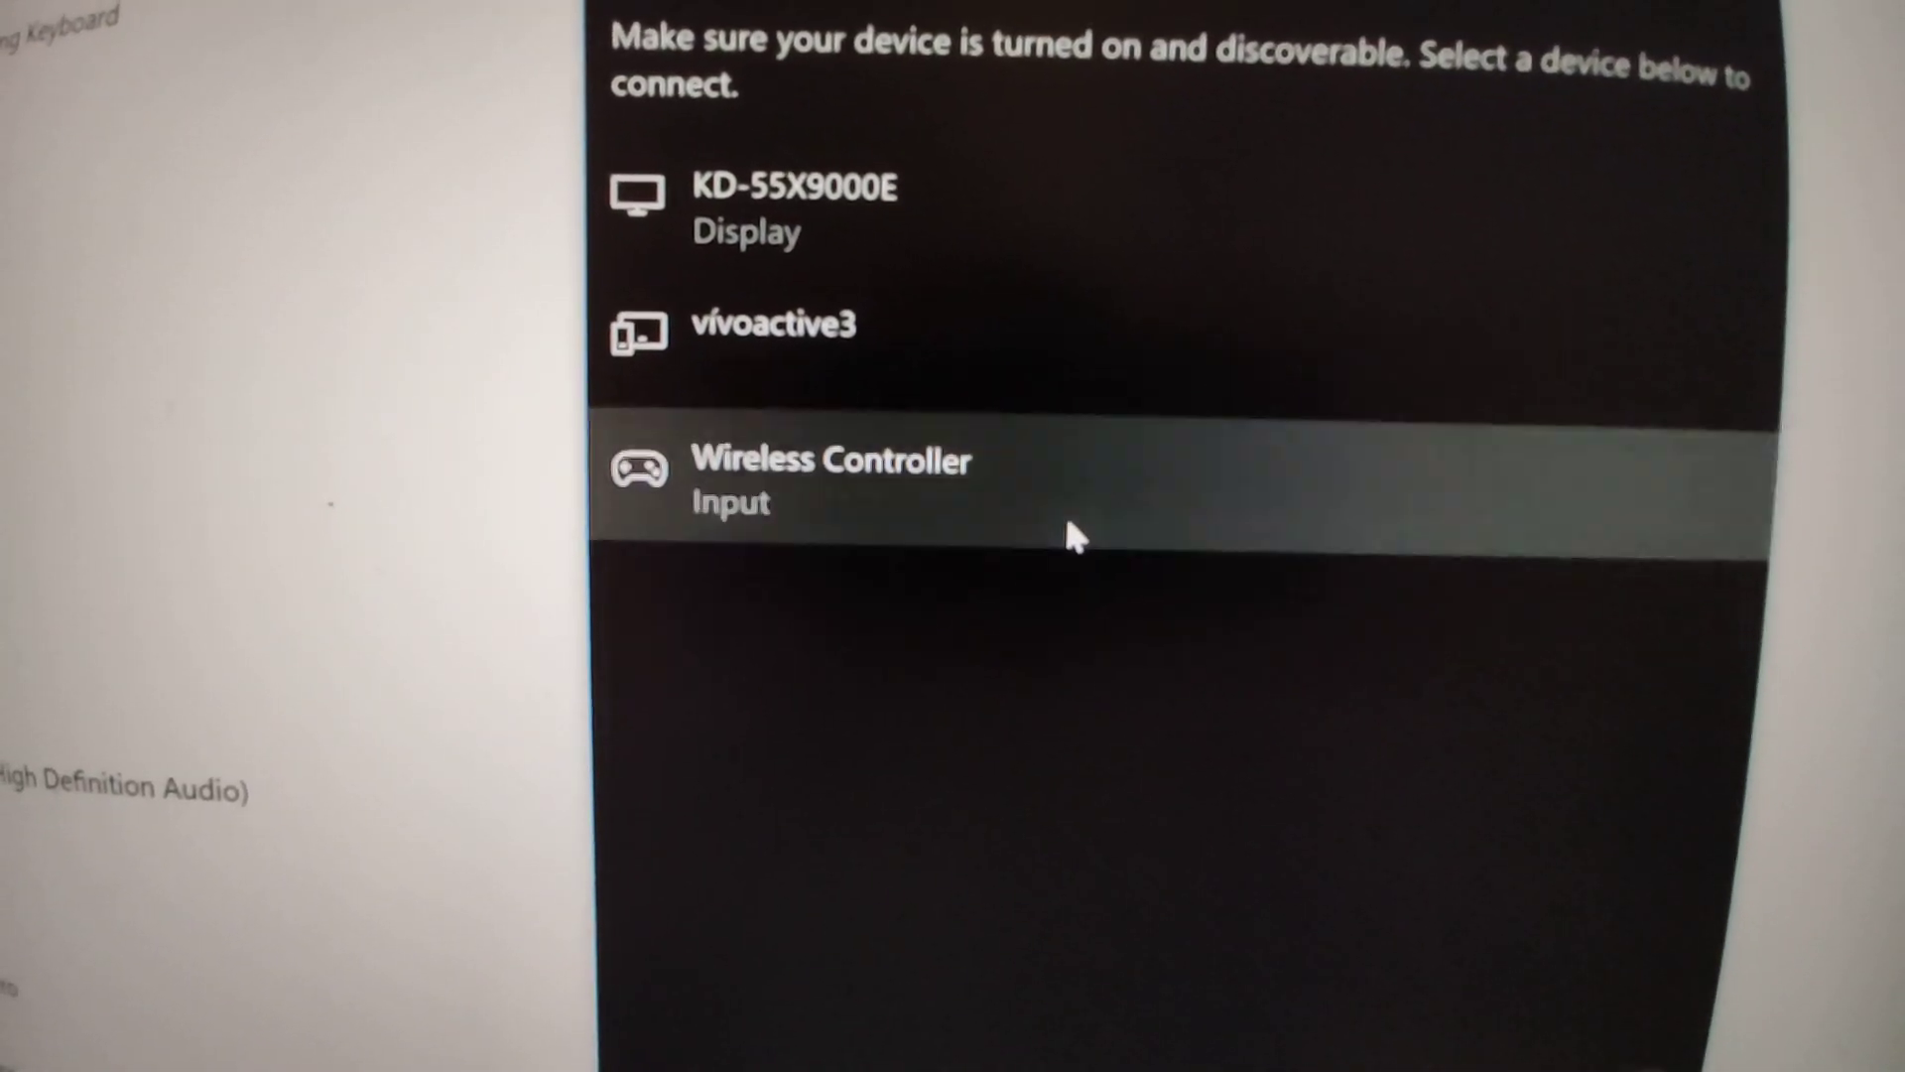
pyautogui.click(1080, 548)
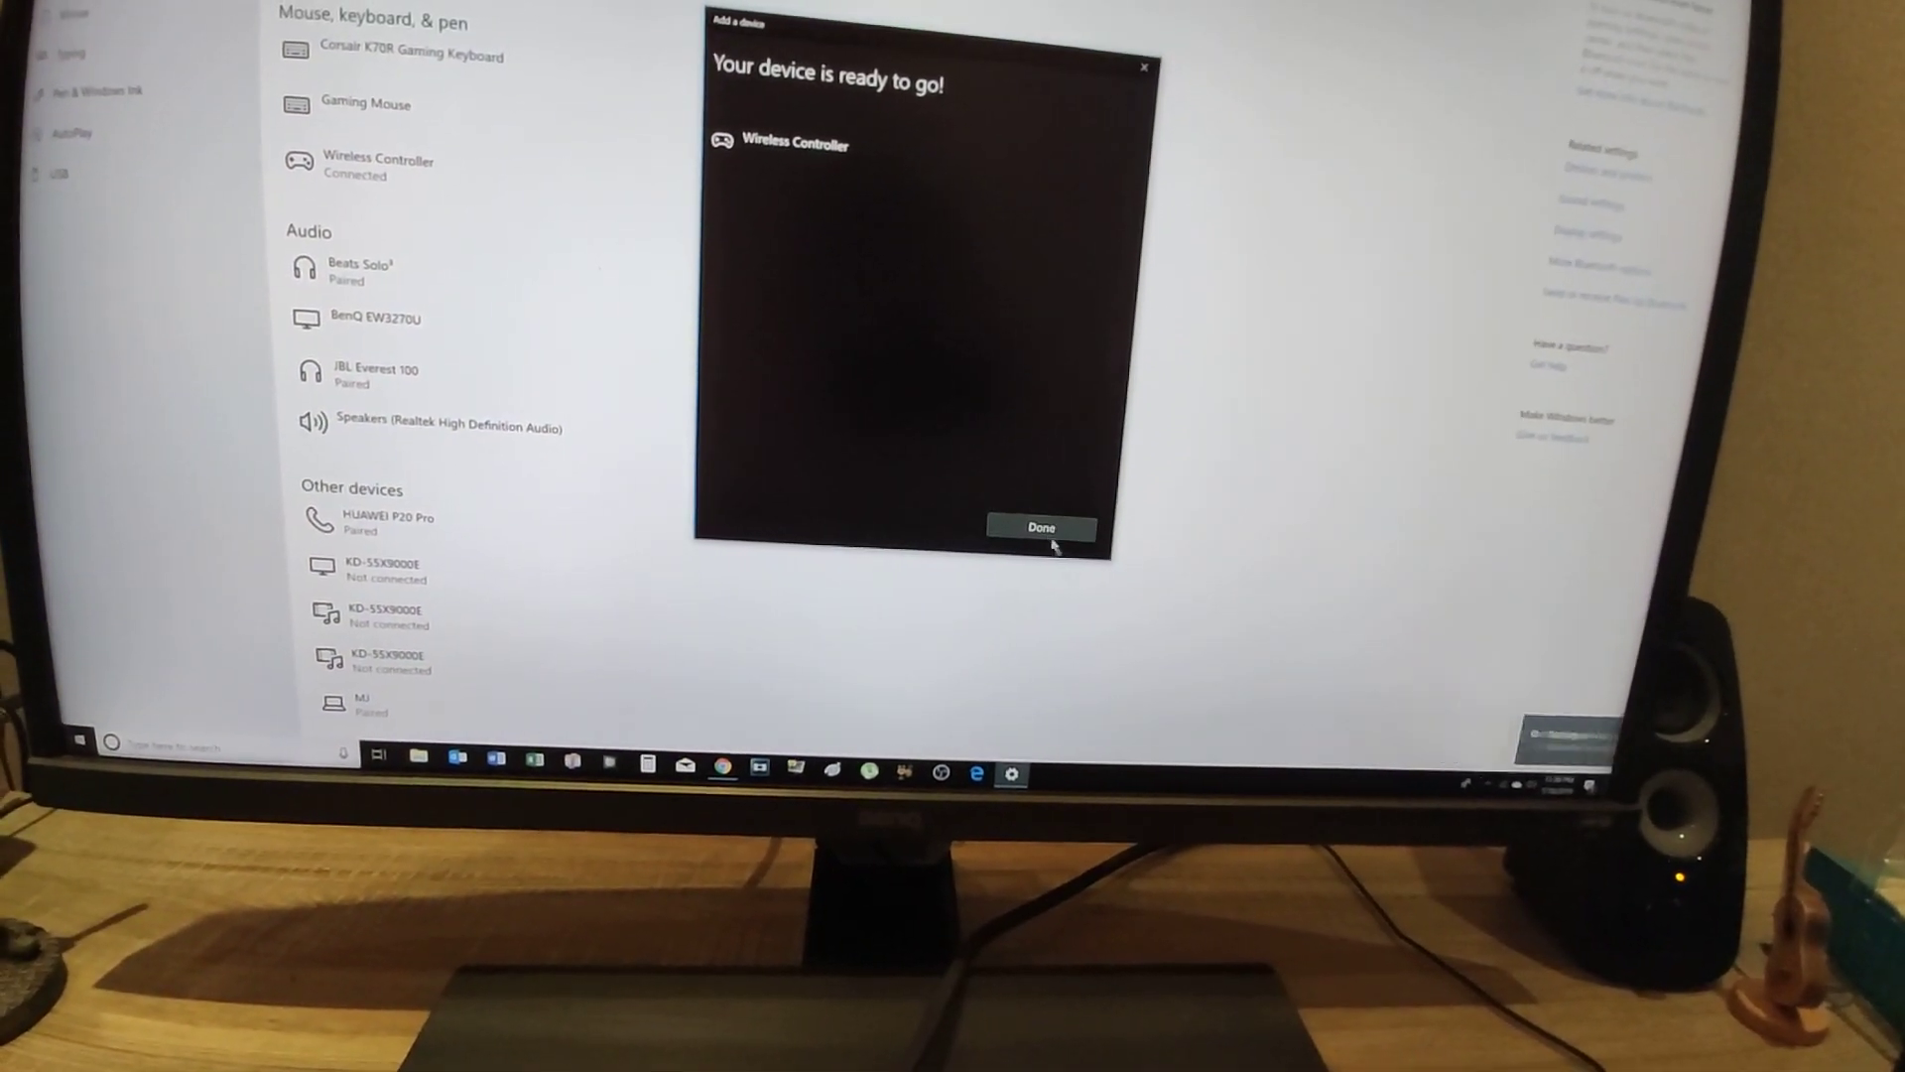
pyautogui.click(1044, 530)
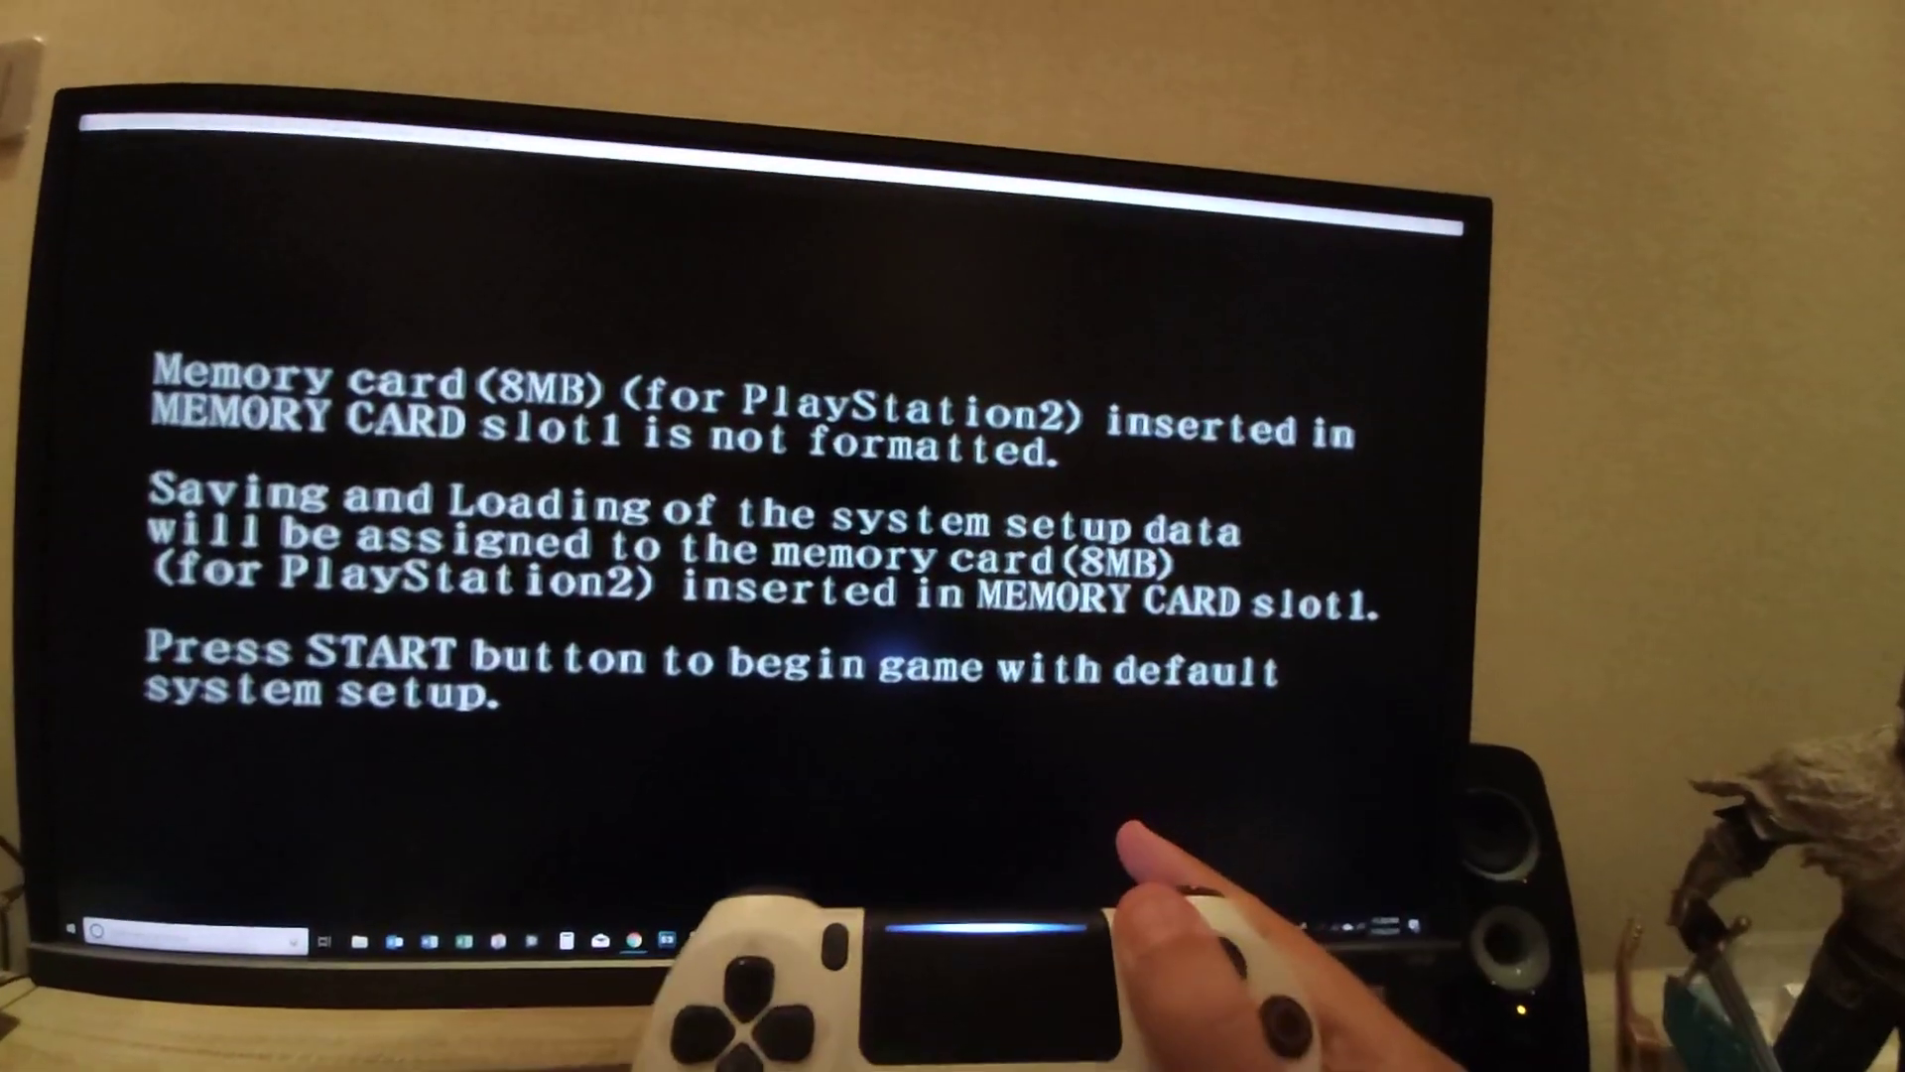
# Start Devil May Cry with the default system setup despite the unformatted memory card
pyautogui.press('Return')
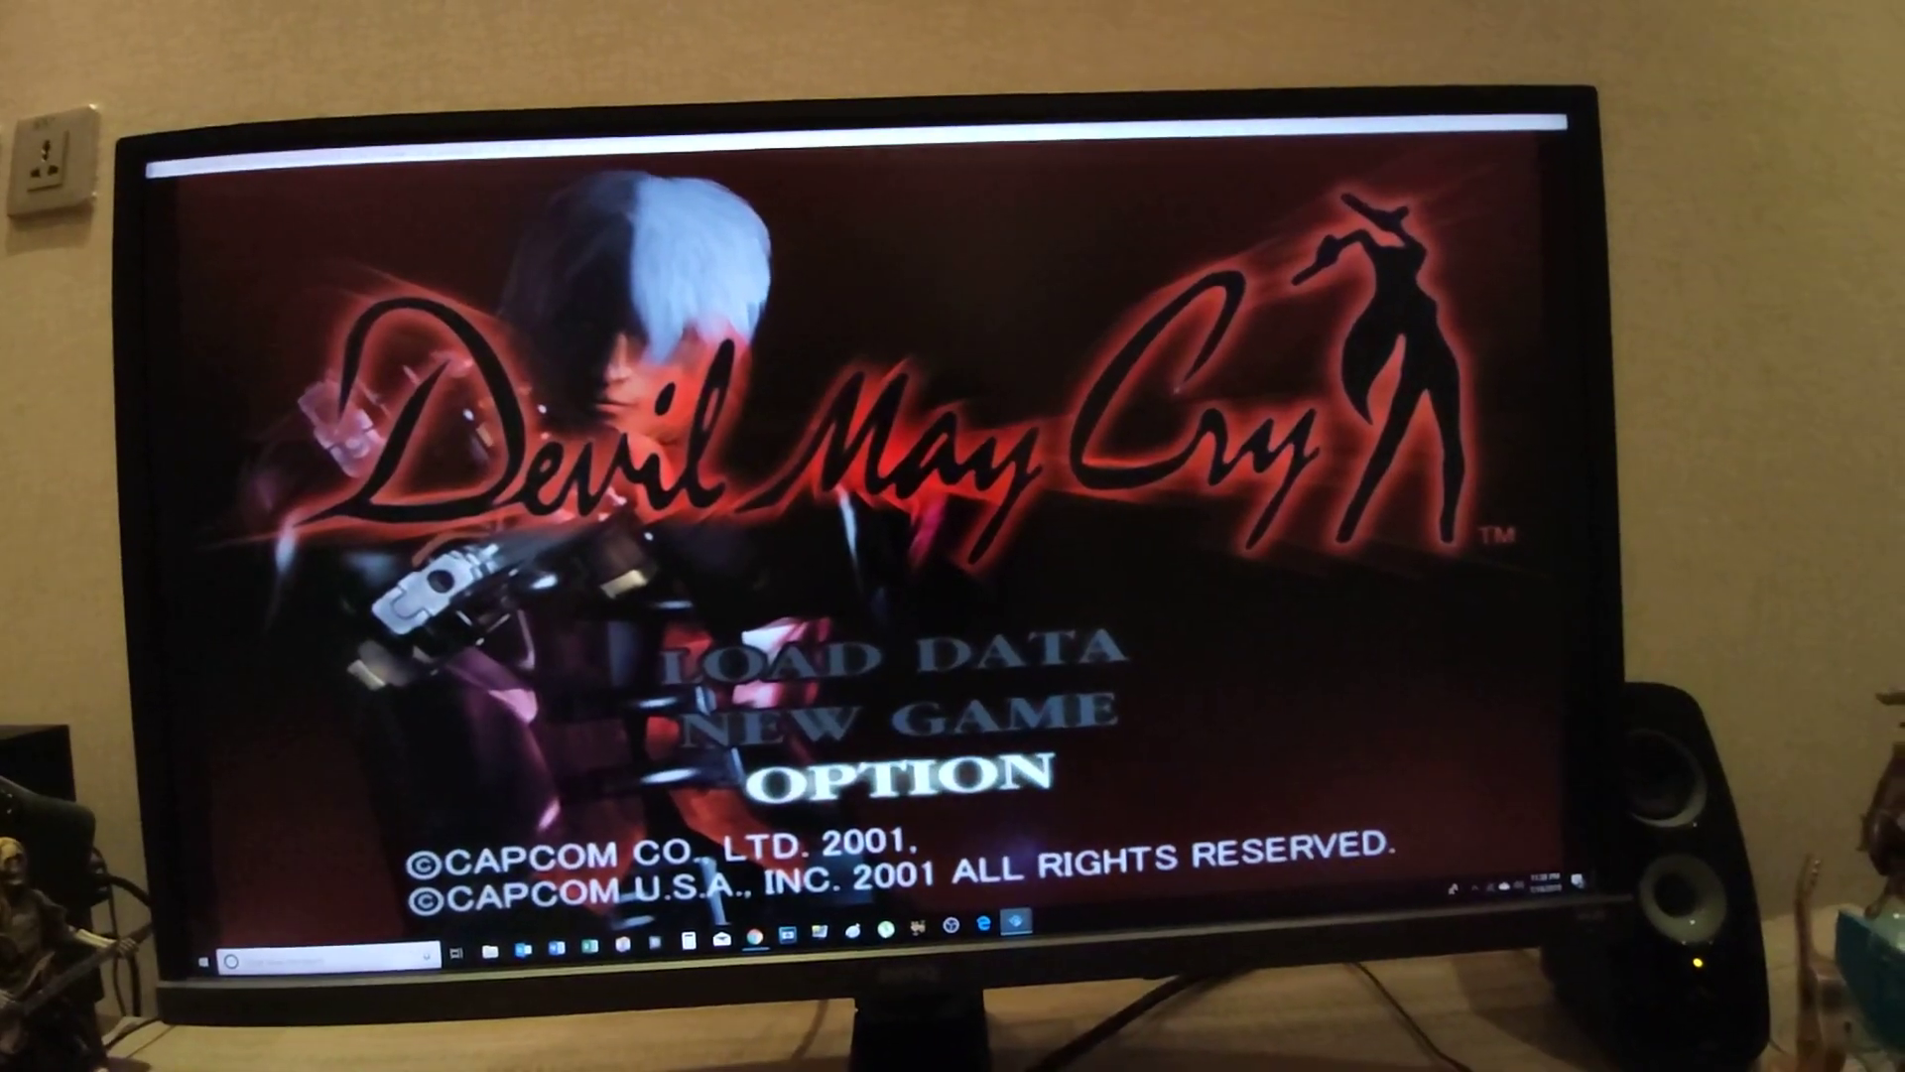
# Select OPTION on the Devil May Cry title menu and confirm
pyautogui.press('Return')
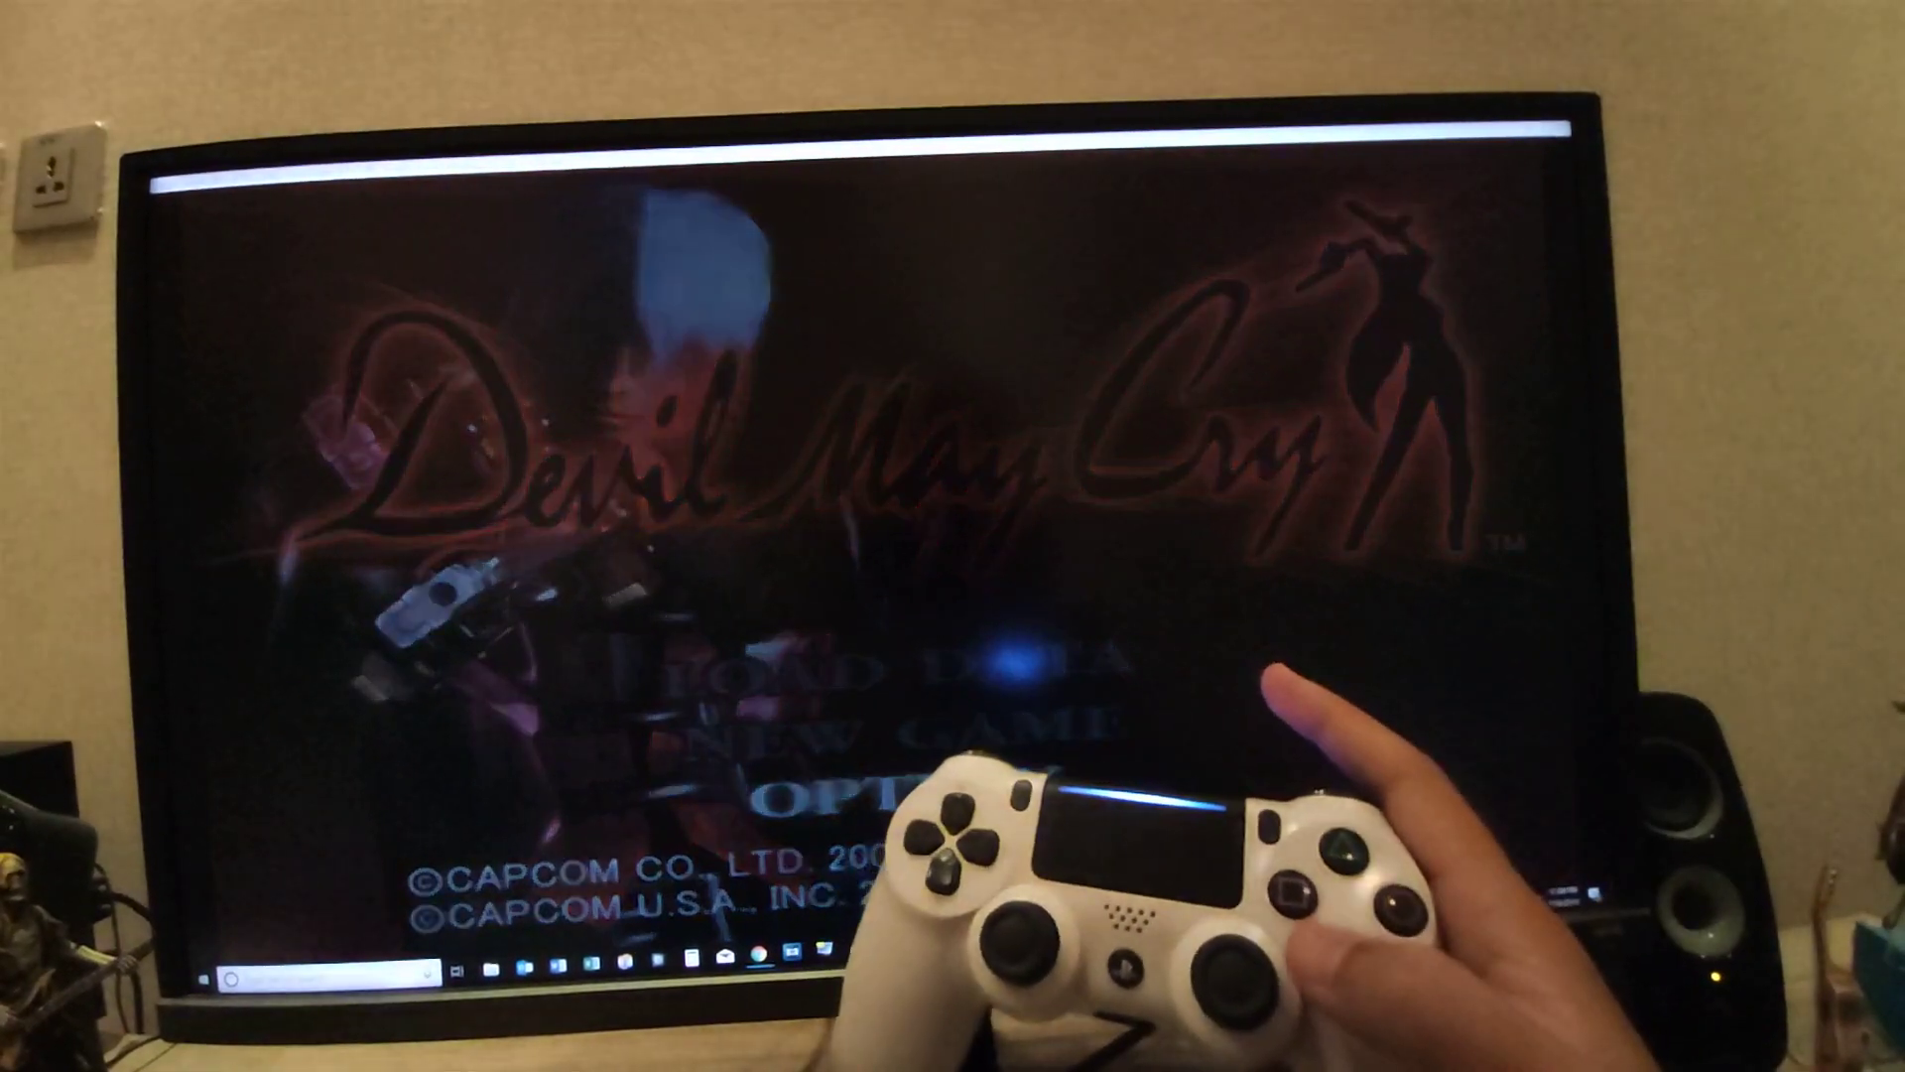